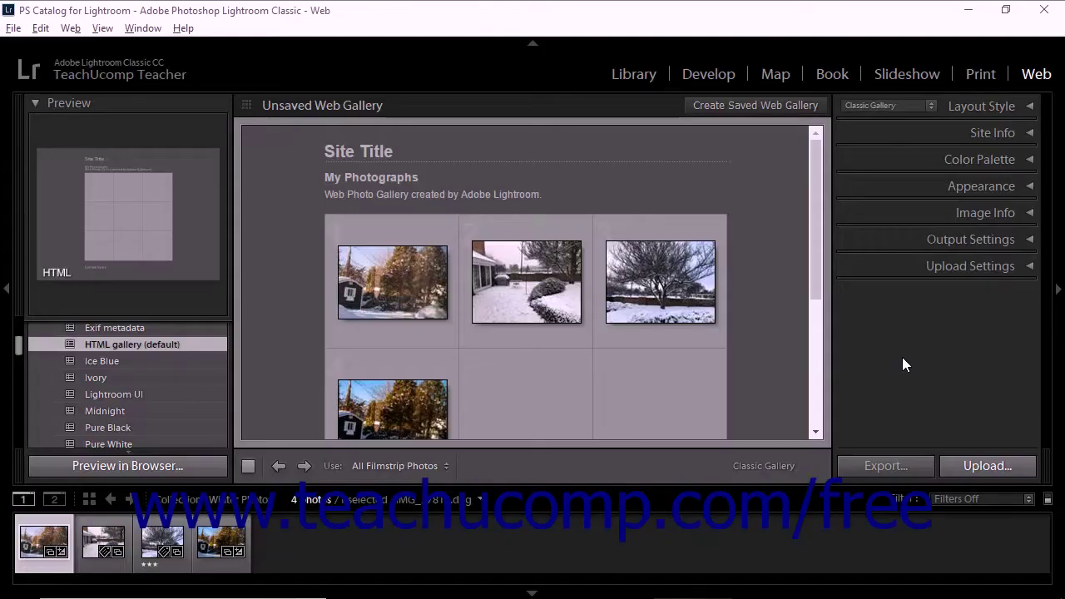
- Delete the text in the Site Info panel's Site Title field, leaving it empty
left_click(993, 133)
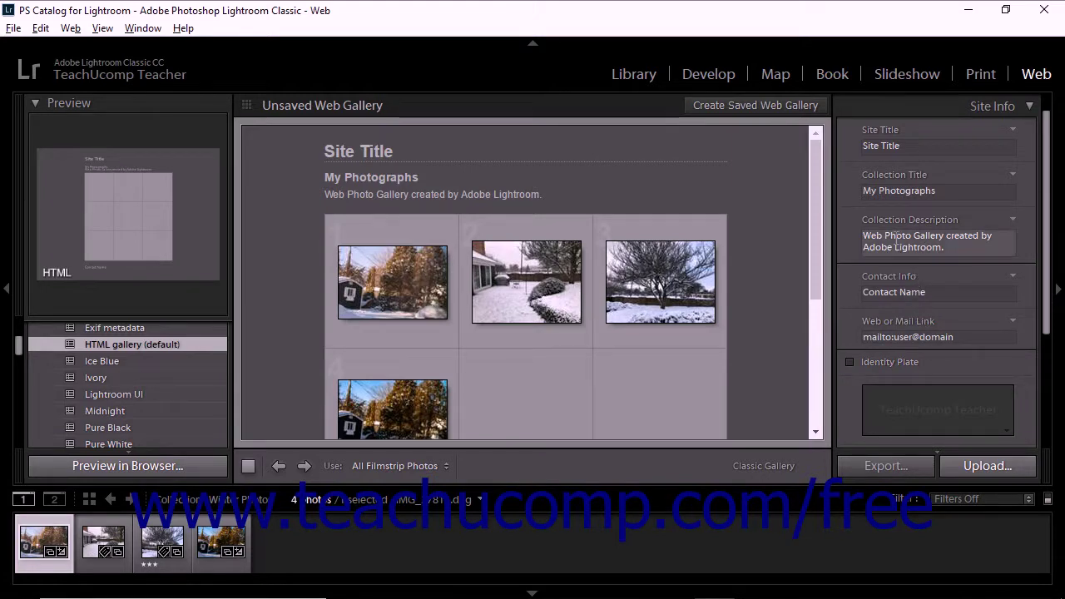
scroll(890, 183, "up", 1)
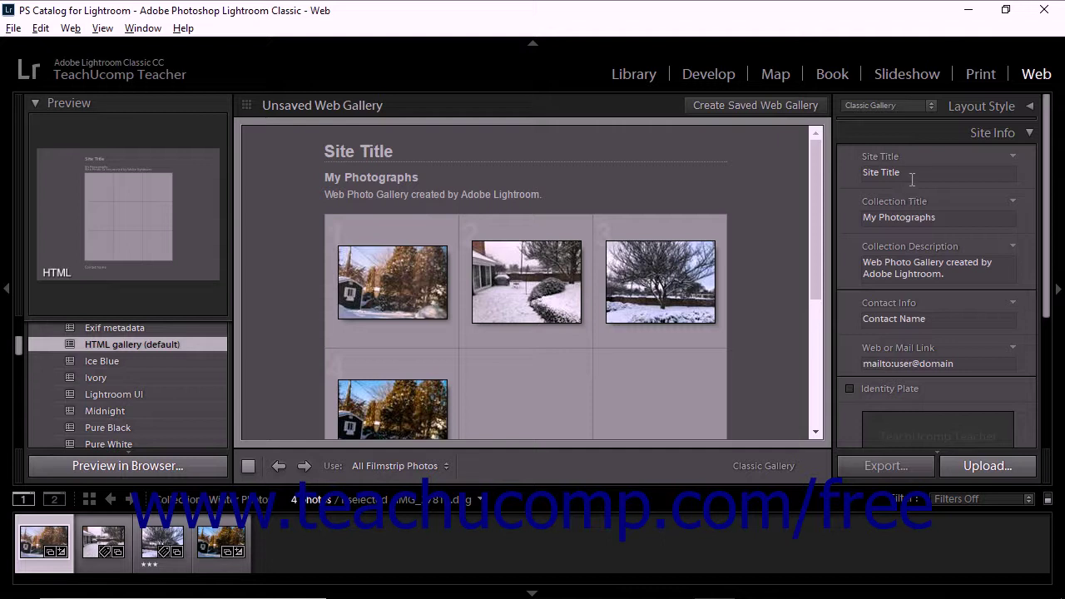
left_click(912, 173)
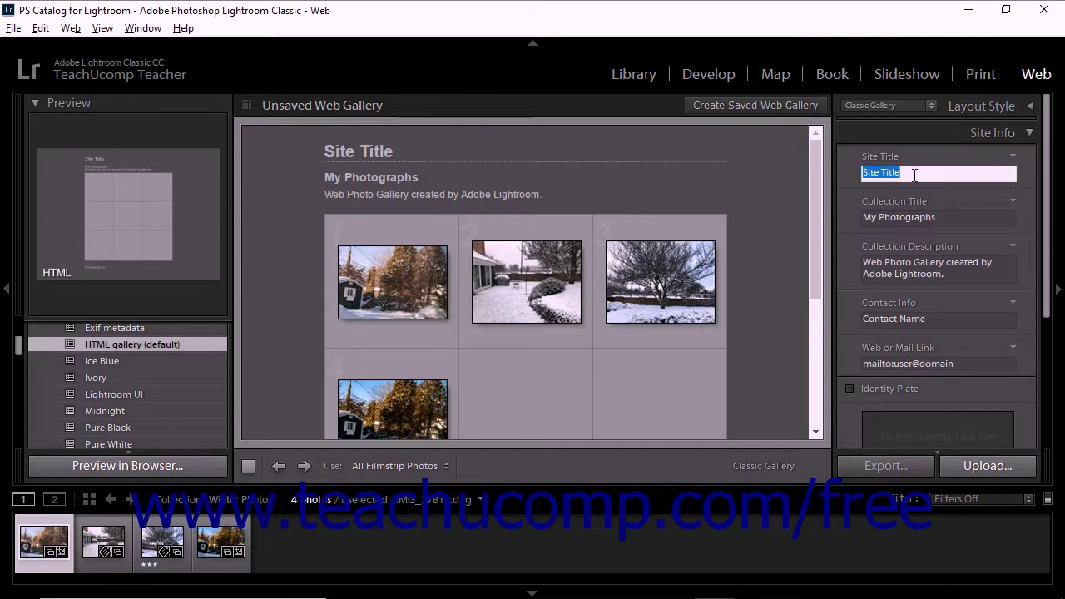
key("BackSpace")
left_click(850, 166)
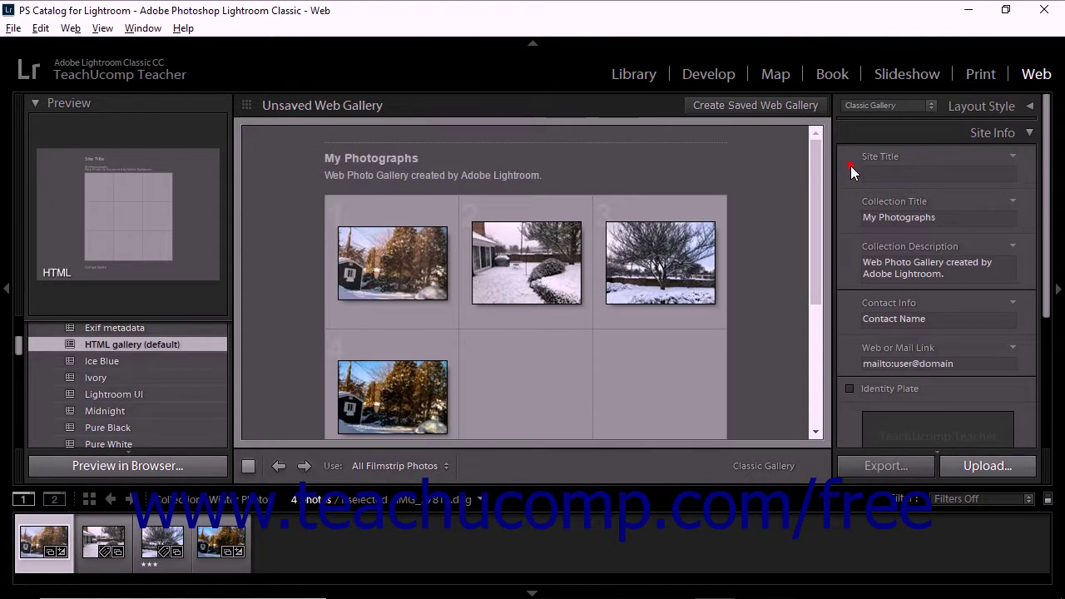
- Change the web gallery's Layout Style to Square Gallery
left_click(921, 107)
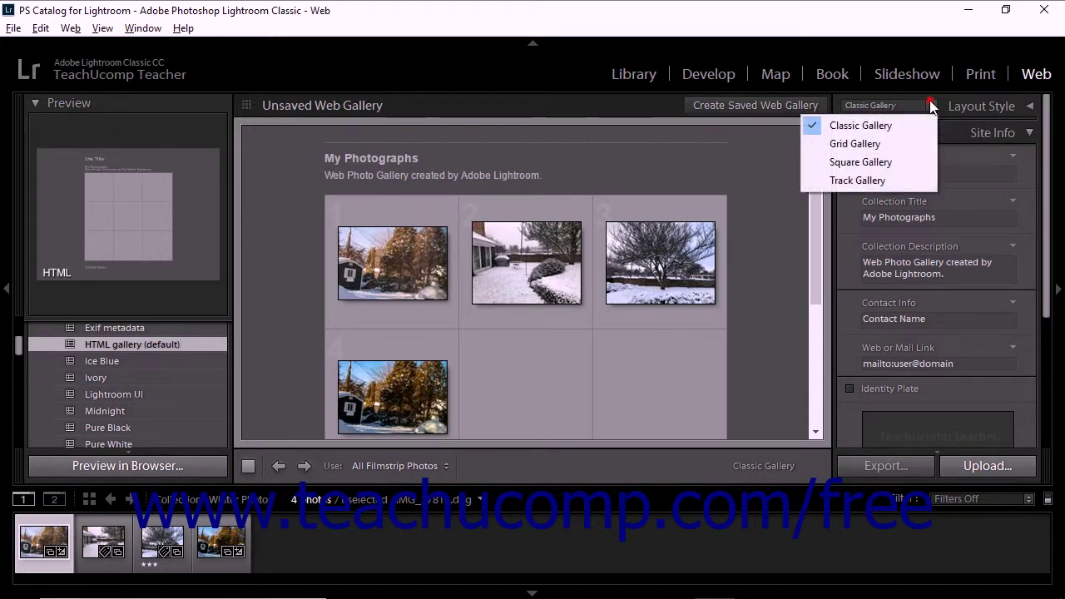
left_click(897, 165)
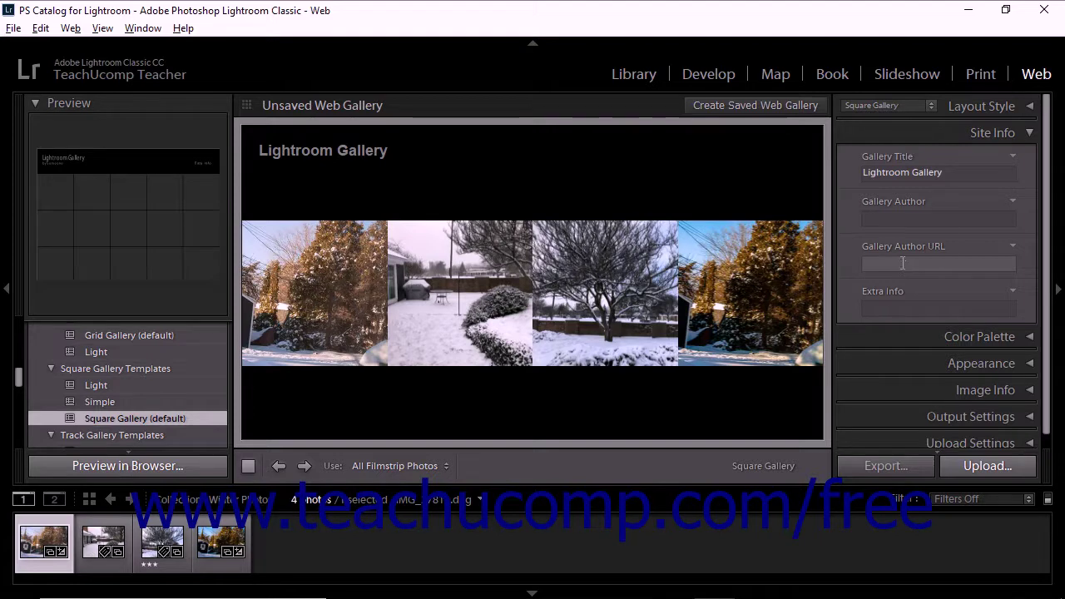
left_click(907, 216)
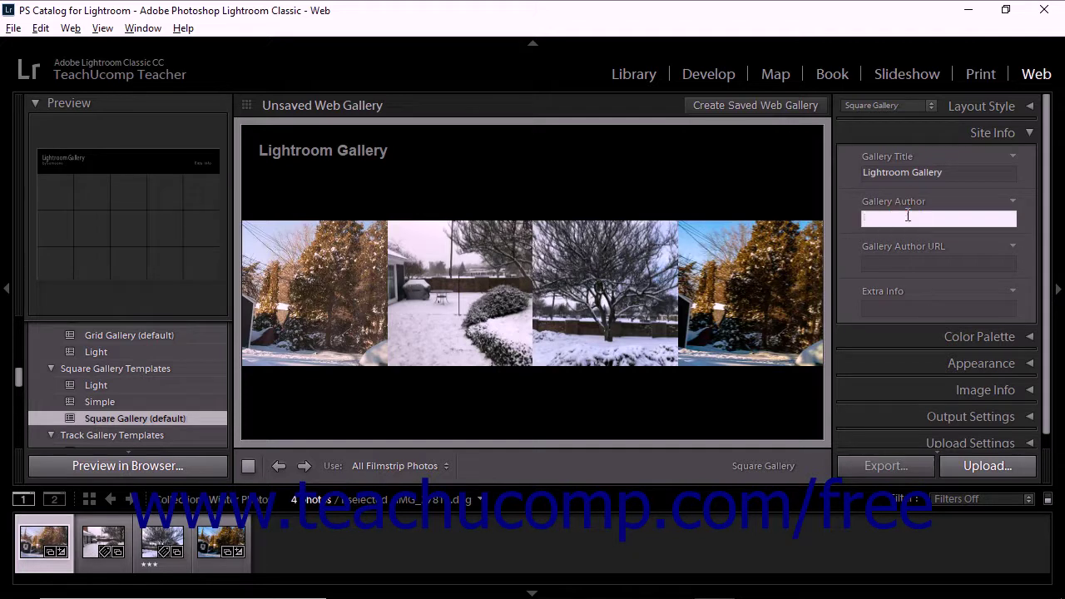
- Enter the gallery author's name, with a mailto link to their e-mail as Gallery Author URL
key("Return")
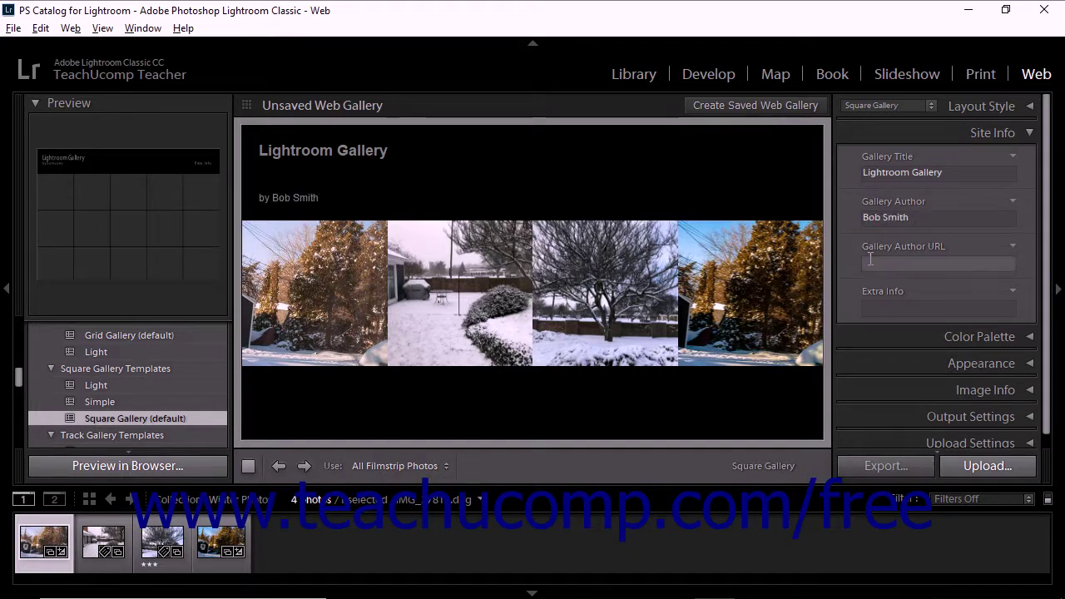
left_click(871, 262)
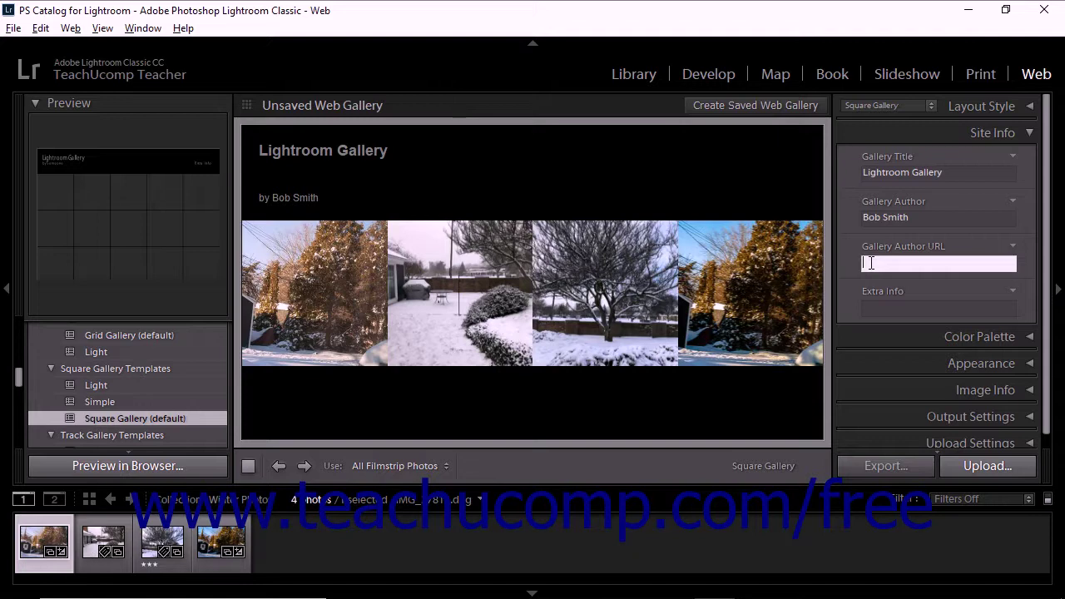
type("mailto:someone@someplace.com")
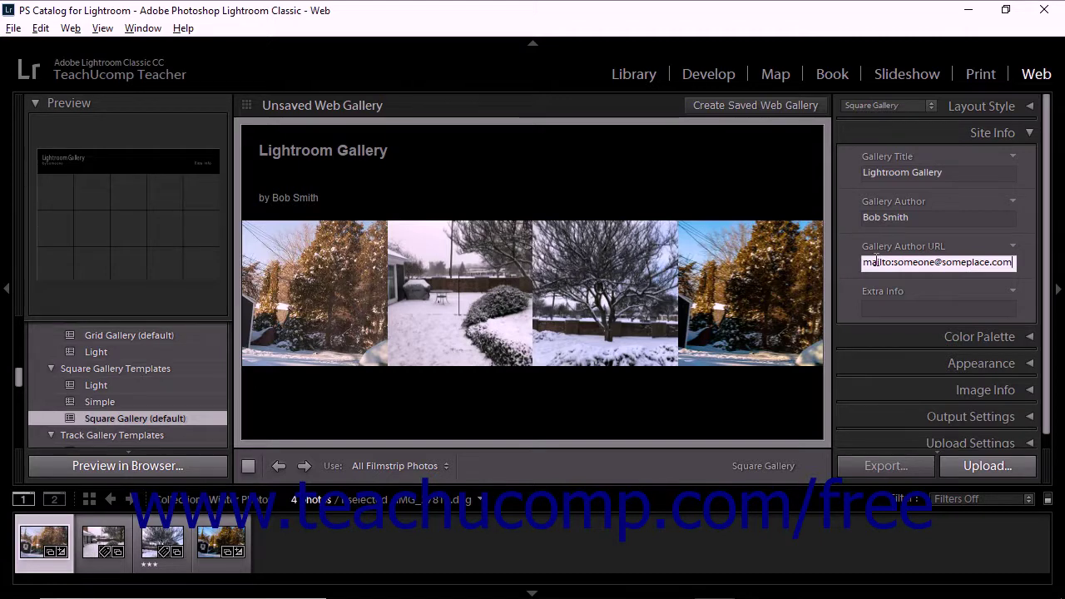
key("Return")
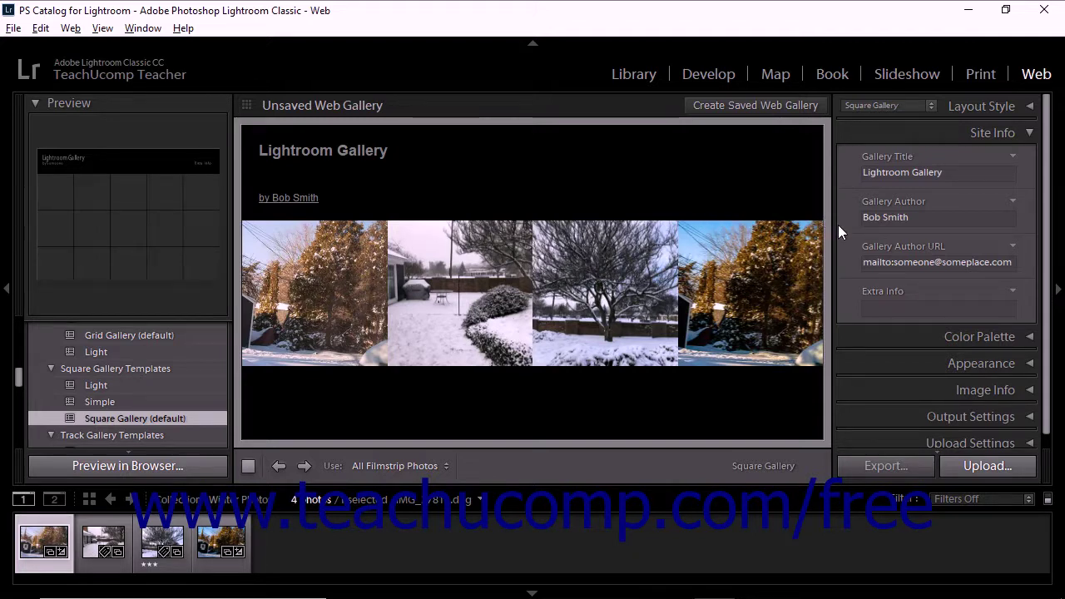
- Switch the Layout Style back to Classic Gallery
left_click(891, 309)
left_click(891, 310)
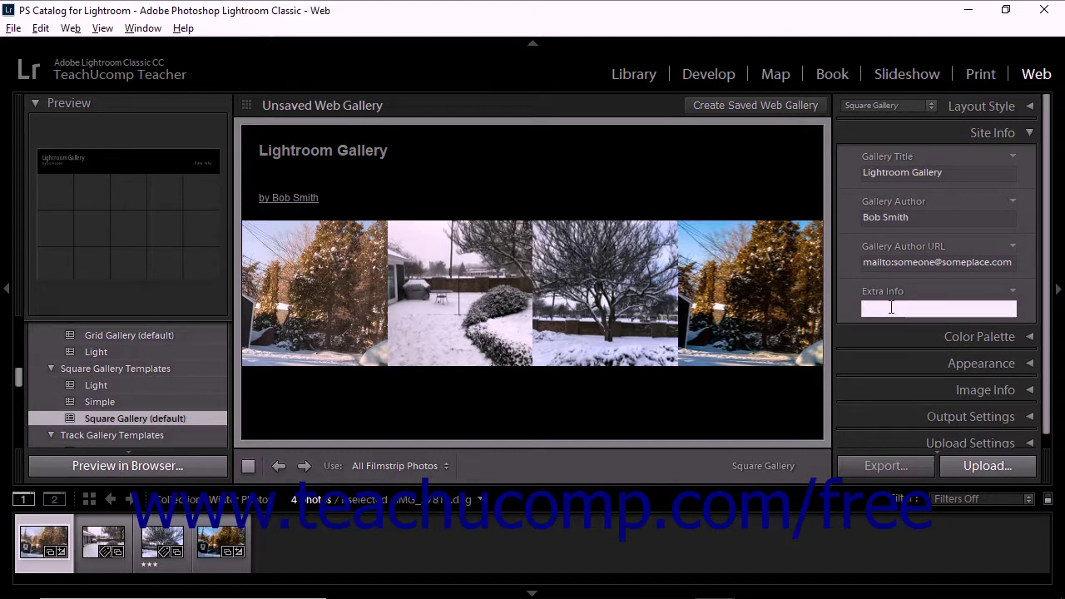
left_click(929, 104)
left_click(905, 125)
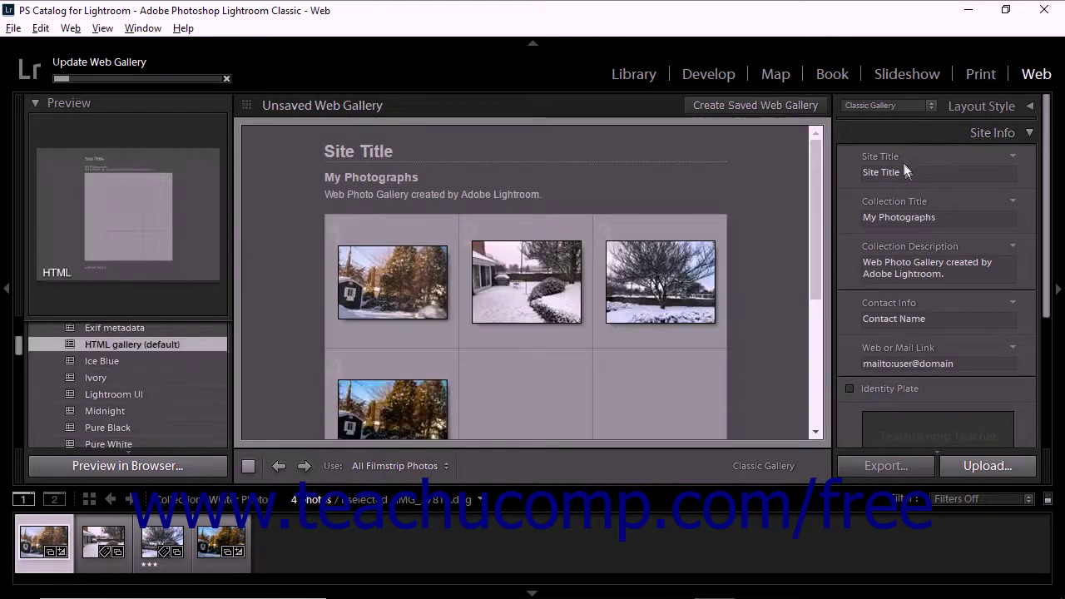
left_click(908, 171)
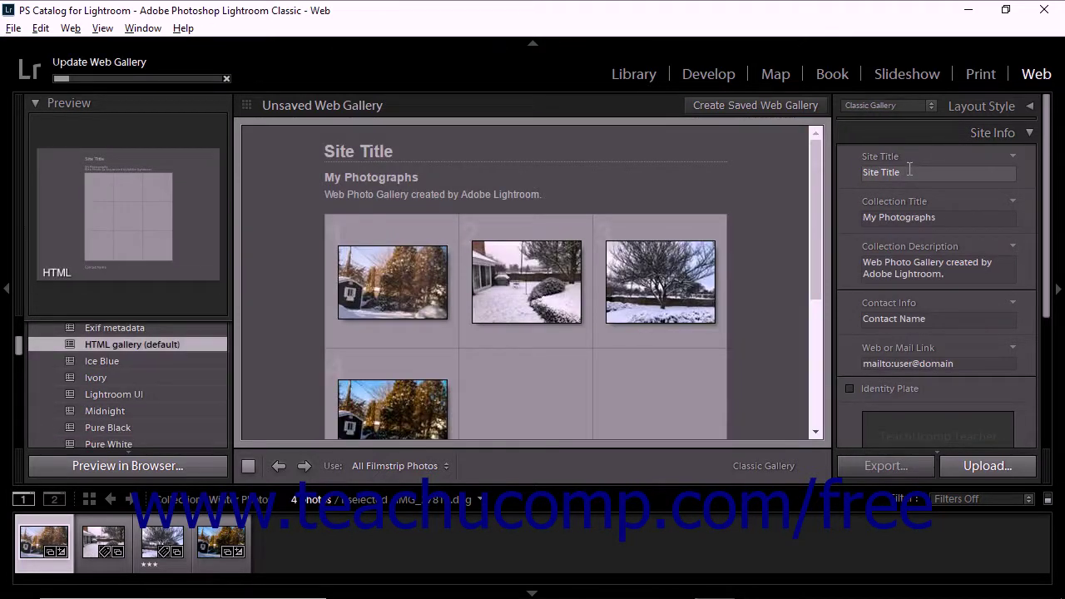
left_click(937, 218)
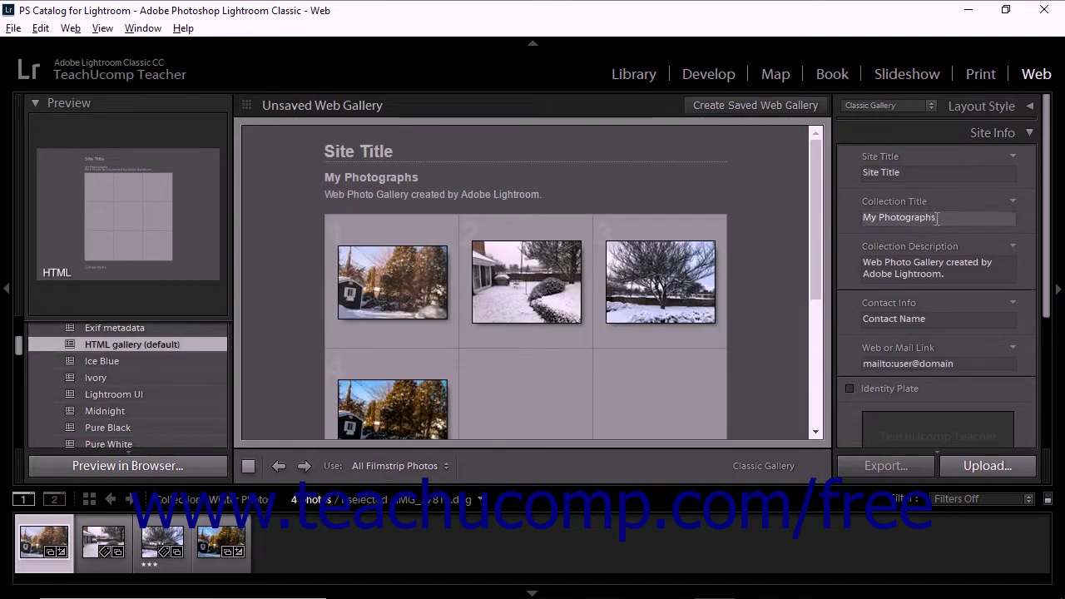
left_click(938, 265)
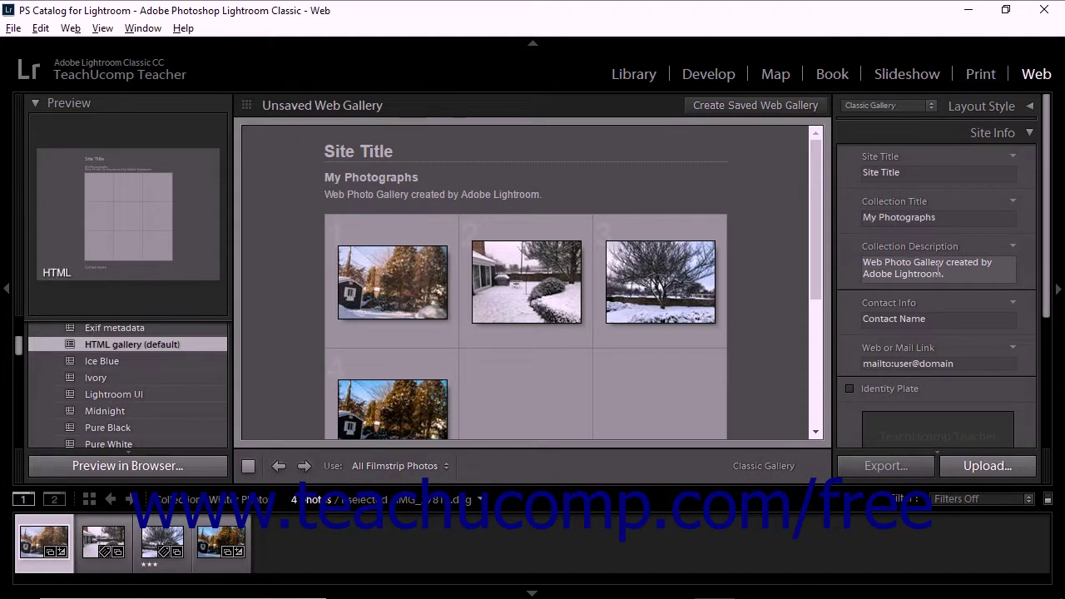
left_click(933, 317)
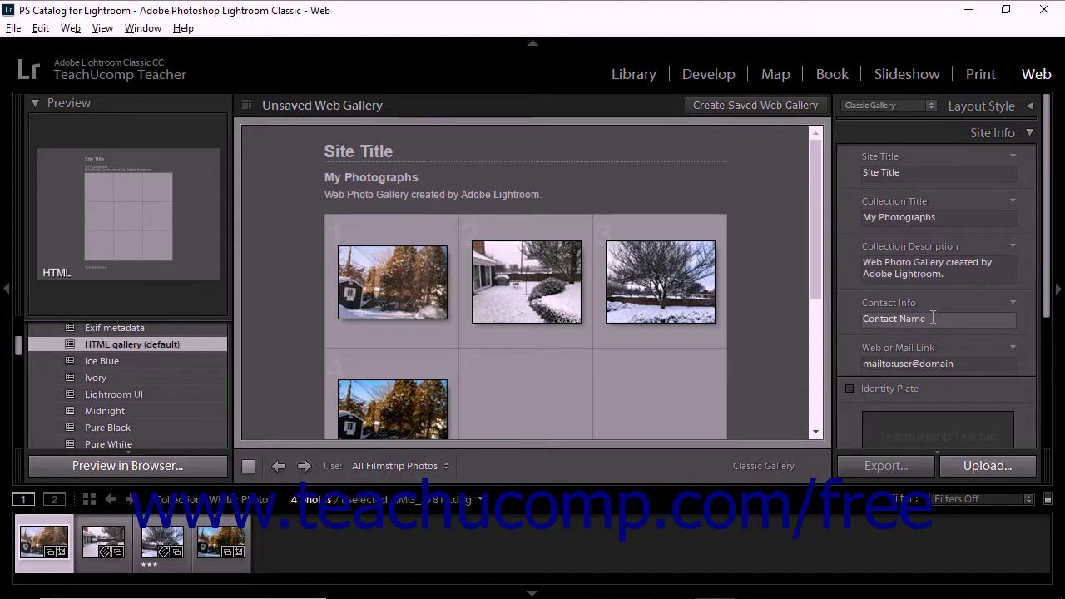
left_click(945, 365)
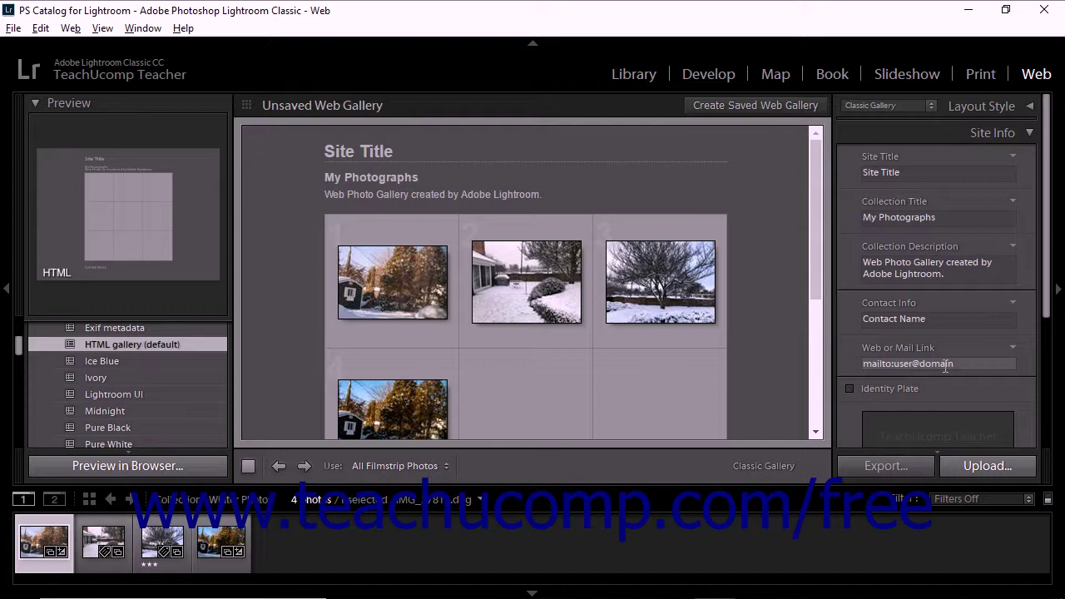
scroll(891, 312, "down", 2)
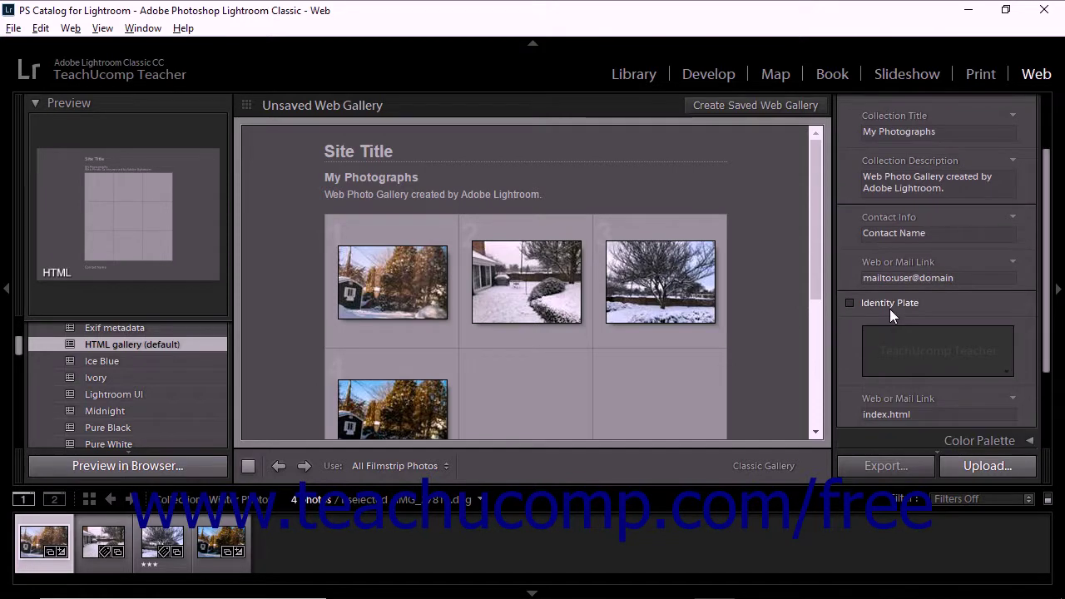
left_click(914, 414)
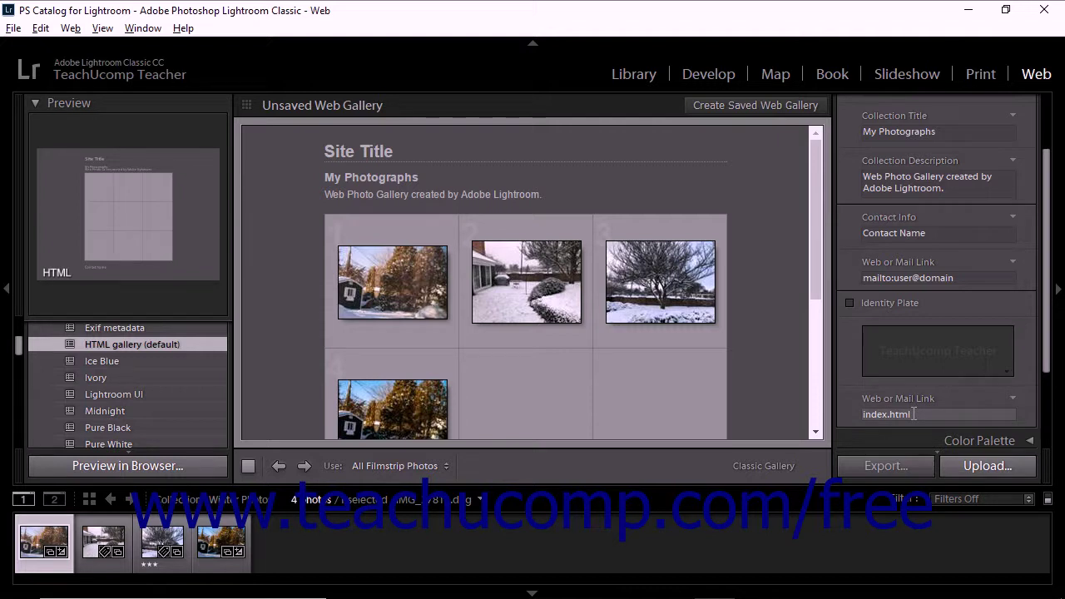
key("Return")
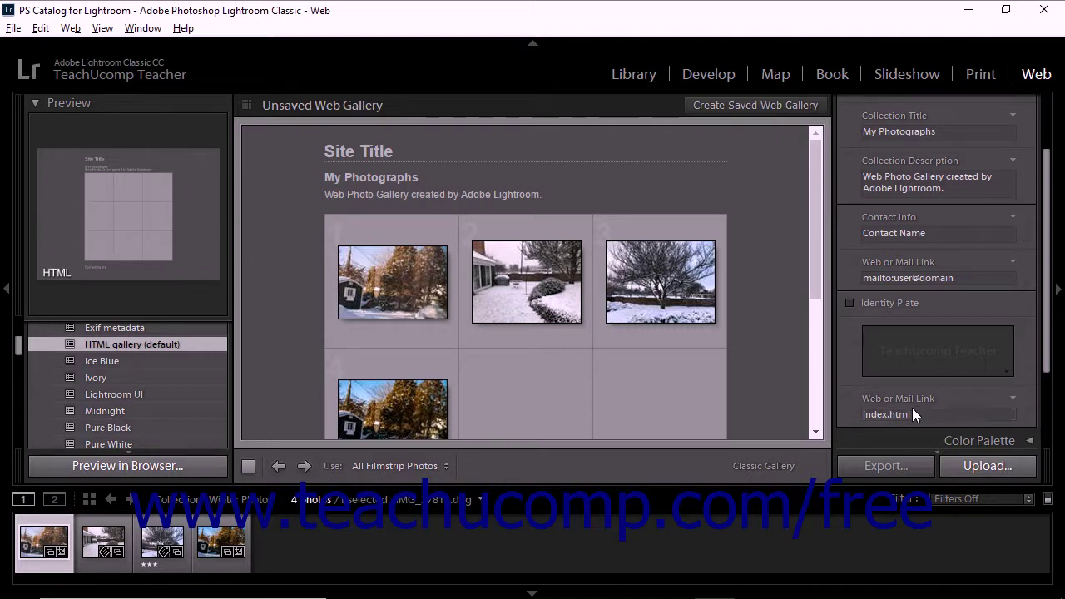
left_click(903, 277)
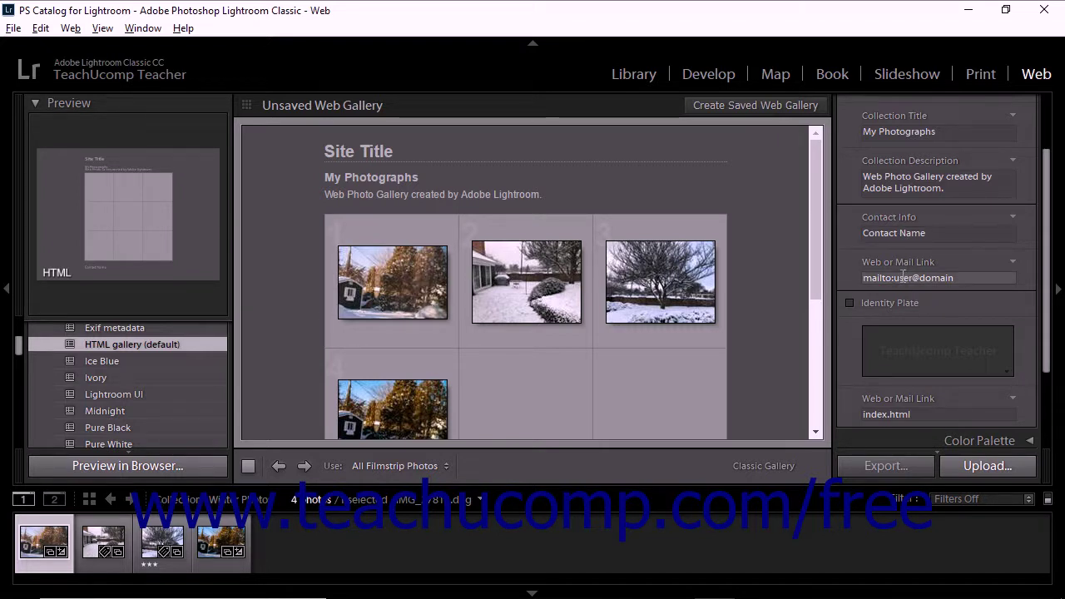
left_click(902, 235)
key("Return")
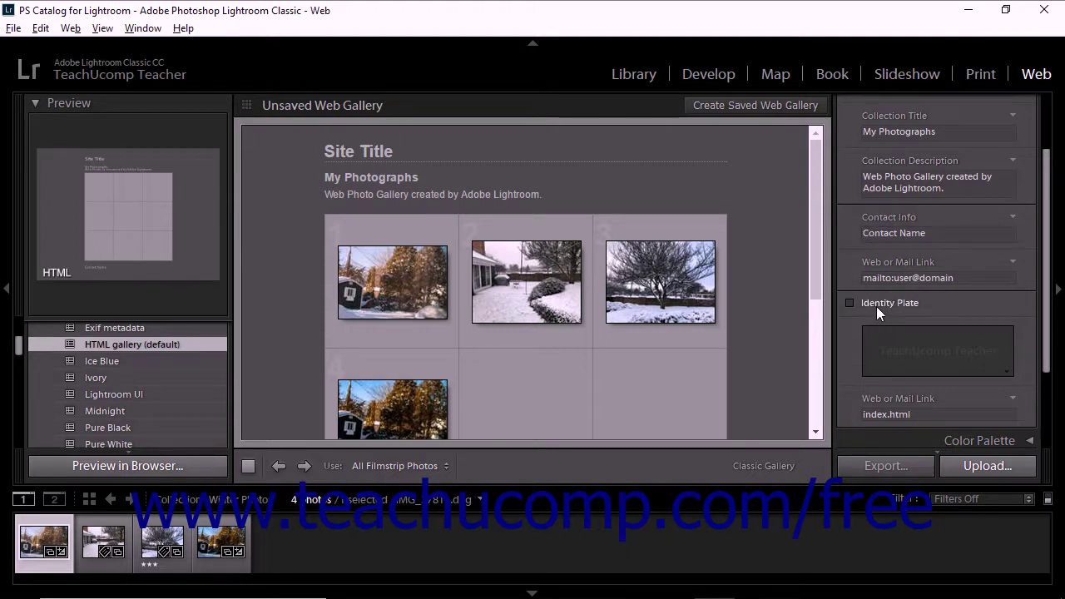
- Enable the Identity Plate, keeping Main Identity Plate rather than Logo ID Plate
left_click(876, 305)
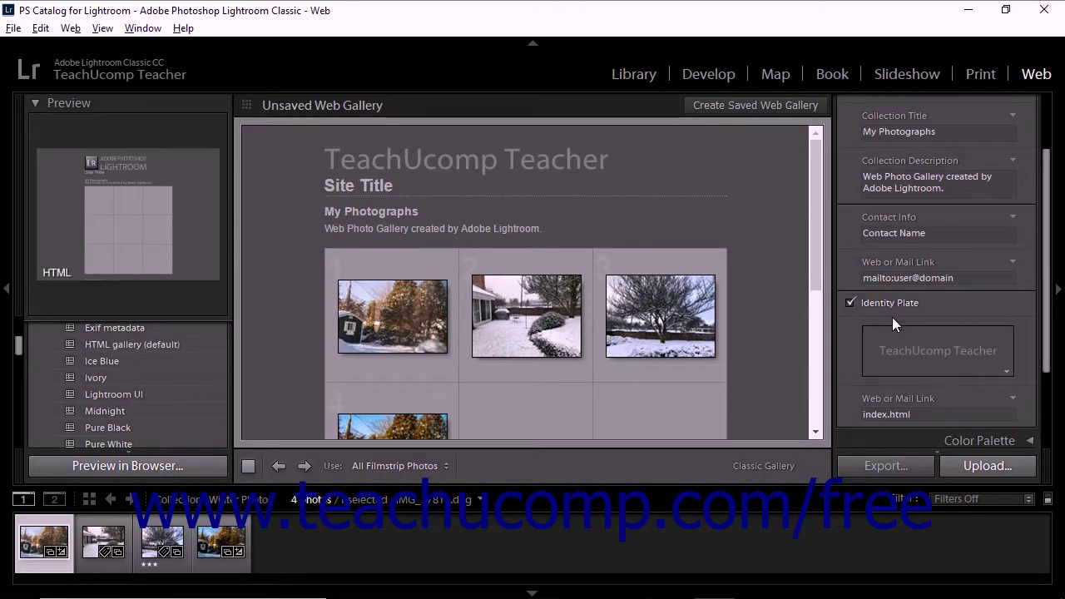
left_click(990, 368)
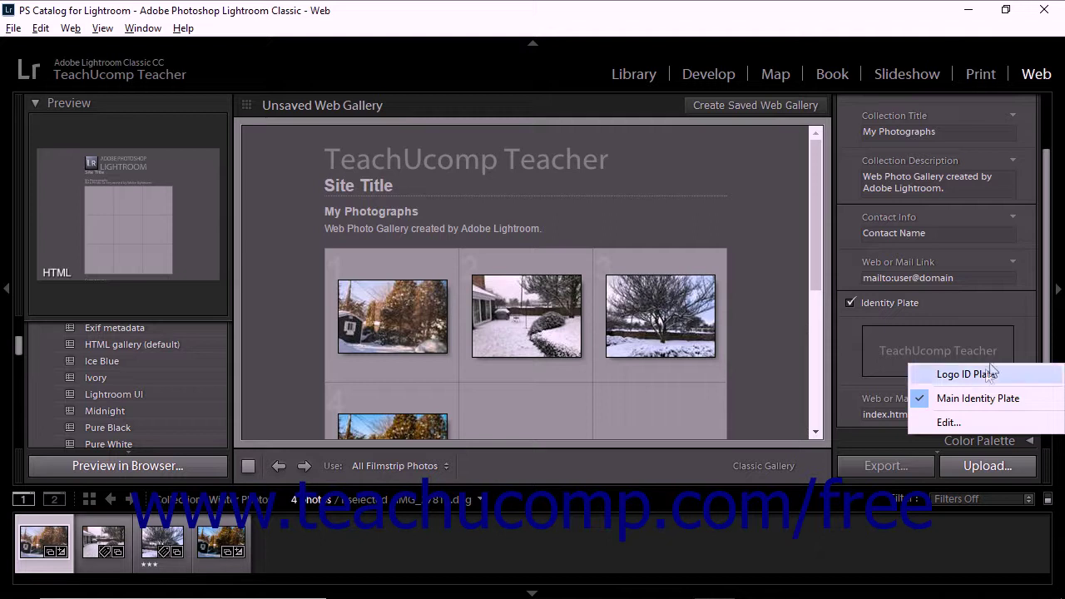
left_click(986, 375)
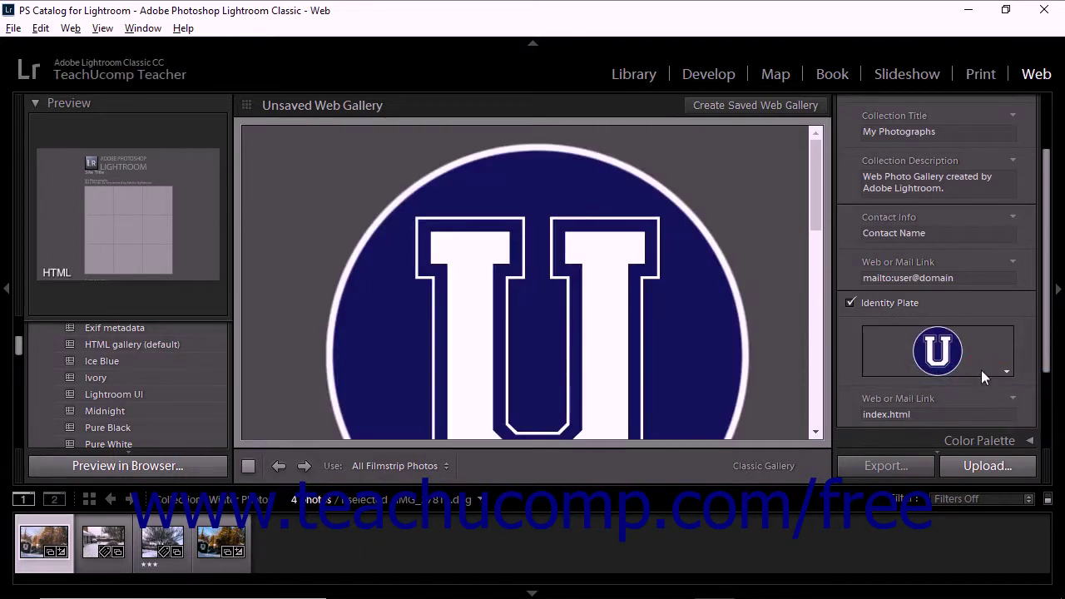
left_click(981, 370)
left_click(979, 404)
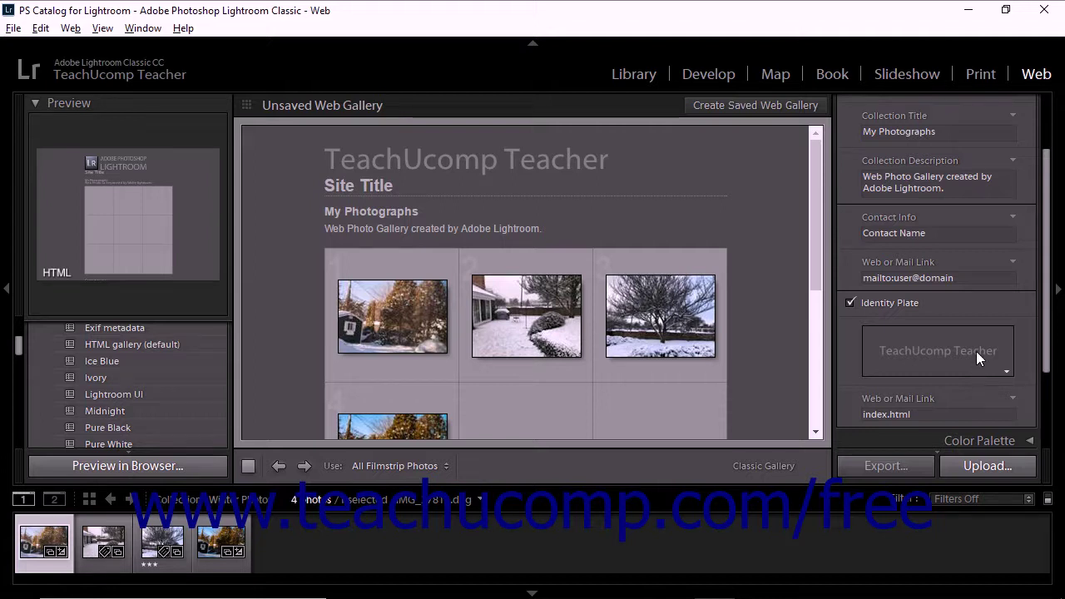
- Show the recent entries for the Web or Mail Link field
left_click(1013, 263)
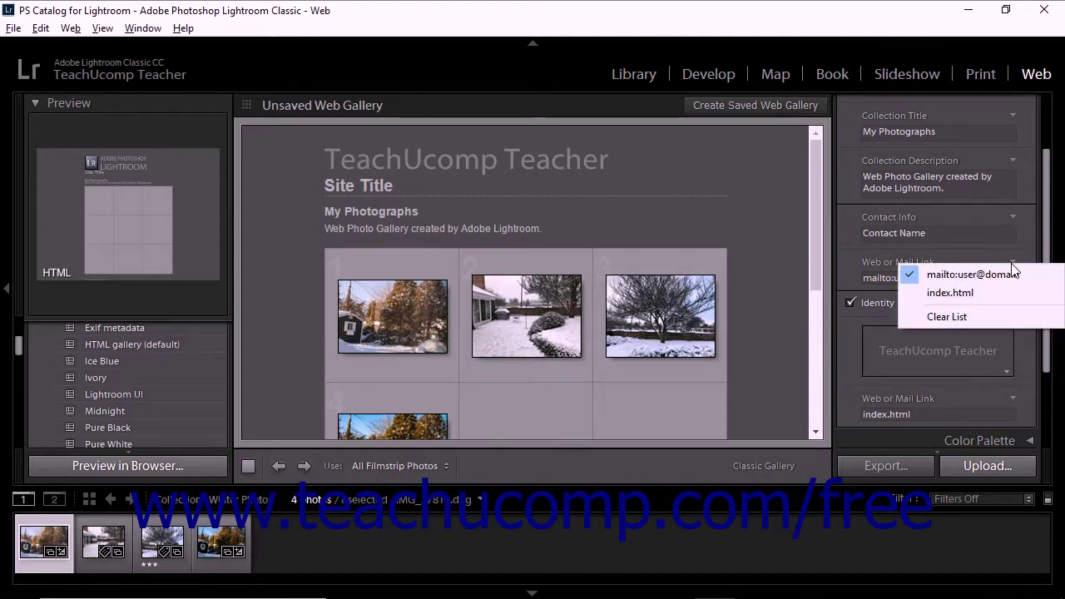